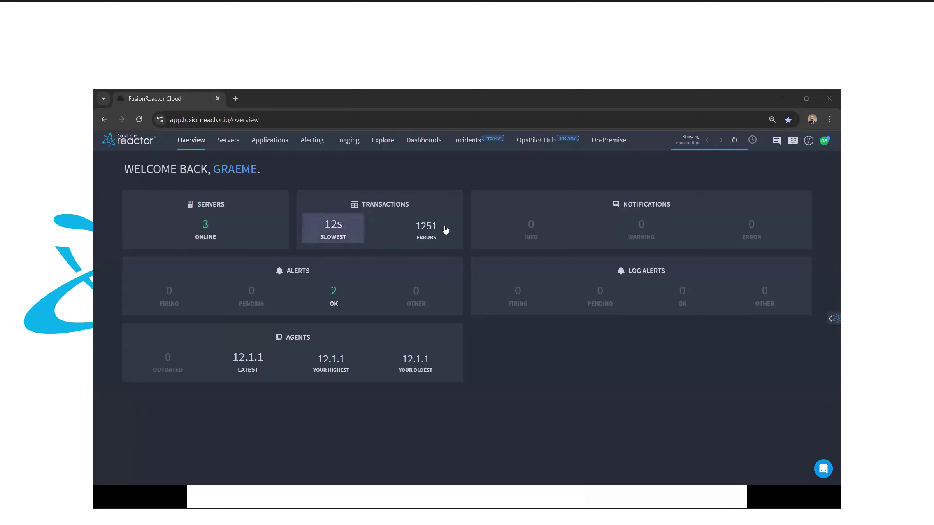
Step: Show the overview dashboard: 3 servers online, 12s slowest transaction, 1251 errors, 2 alerts OK
mouse_move(432, 228)
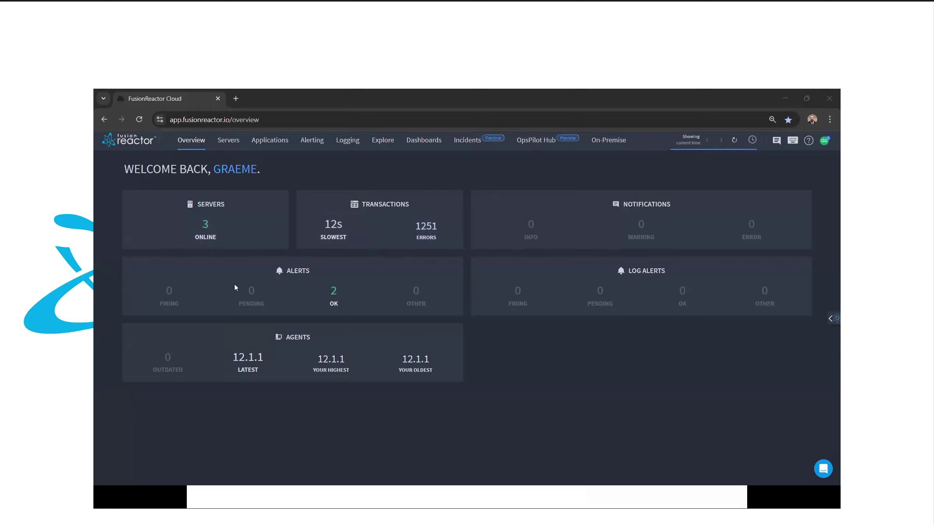
Step: Filter the Servers list by the Production and ungrouped groups, clear the filter, and open Storefront-1
click(333, 294)
click(229, 141)
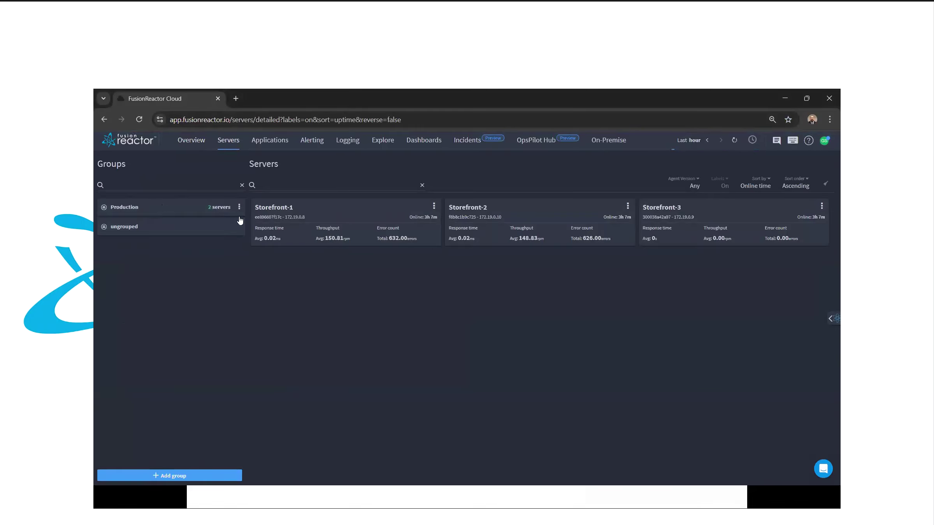
click(195, 209)
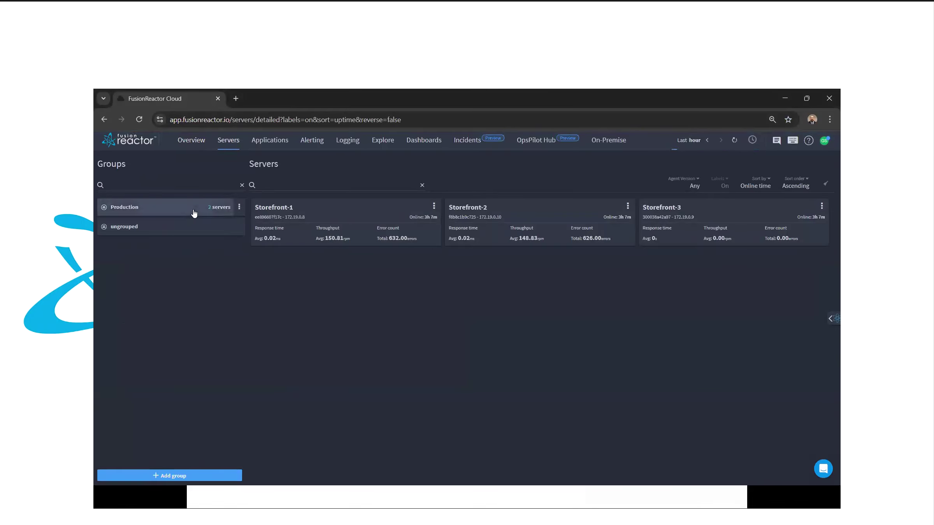
click(160, 231)
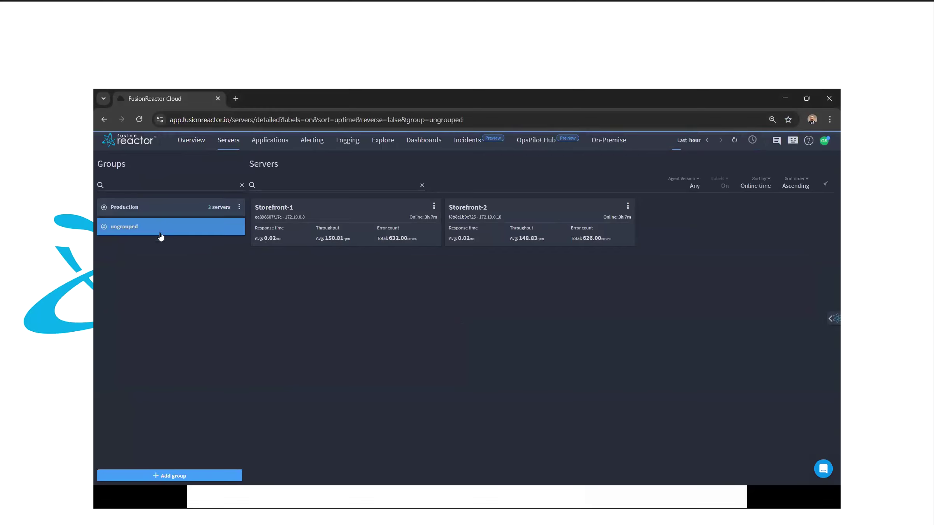
click(166, 213)
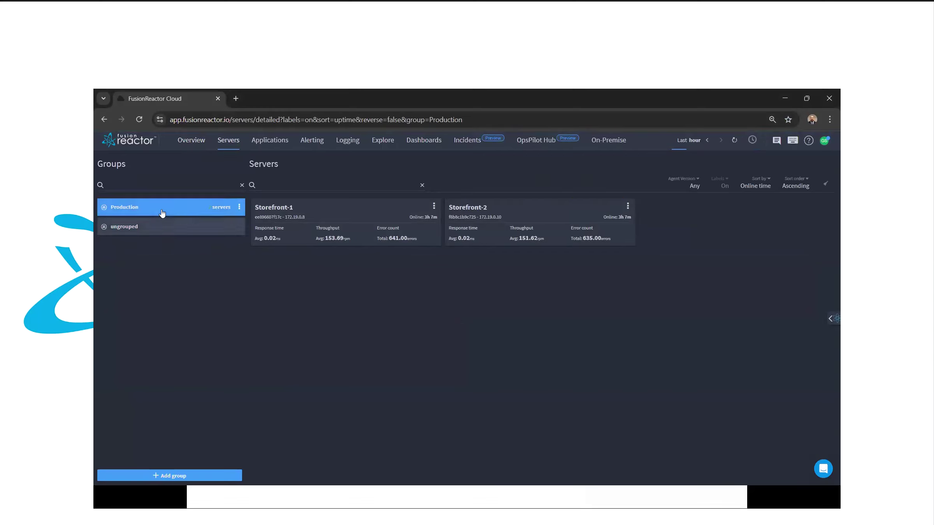
click(162, 212)
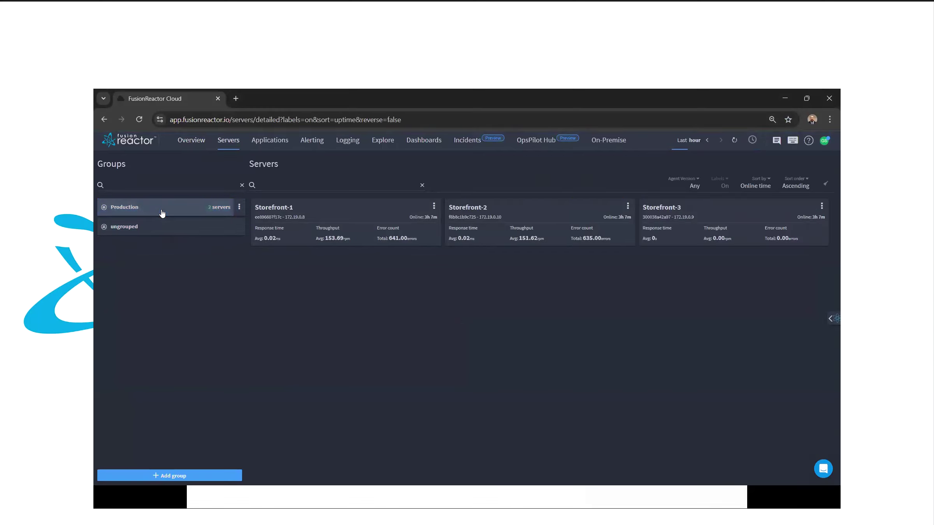
click(283, 207)
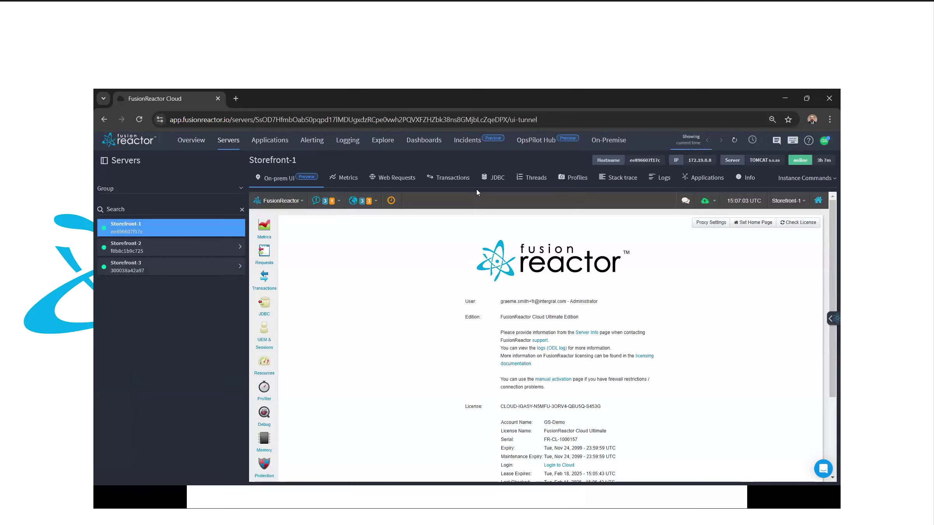
click(493, 178)
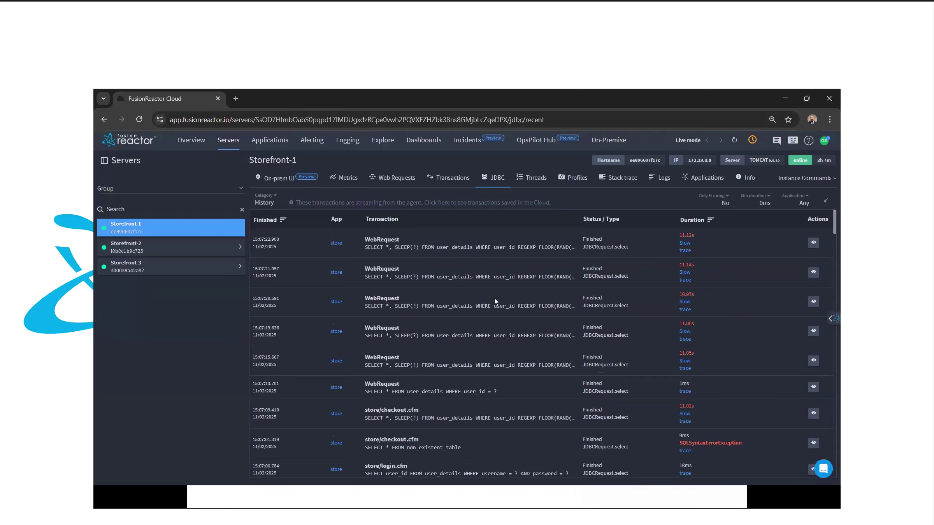
click(274, 178)
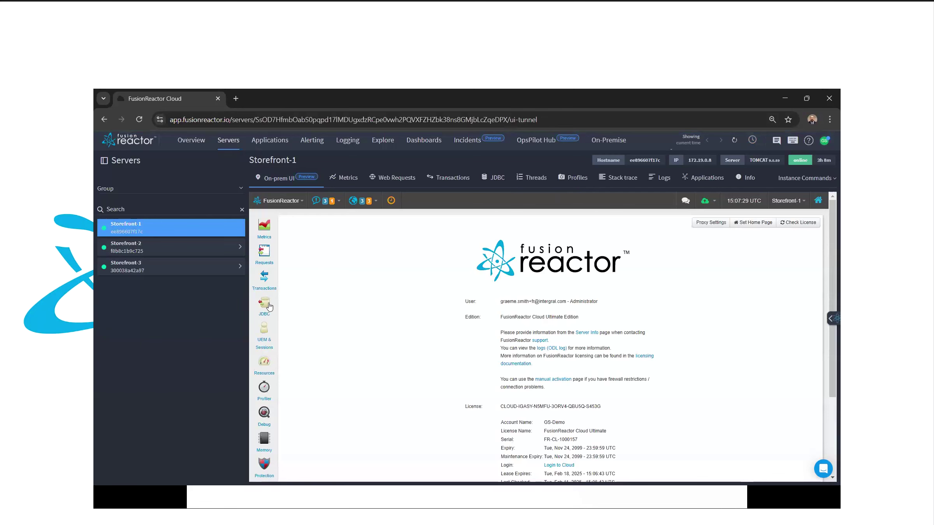
Step: Show Storefront-1's JDBC History with slow SLEEP-based SELECT queries taking about 11,000 ms
mouse_move(268, 306)
click(305, 311)
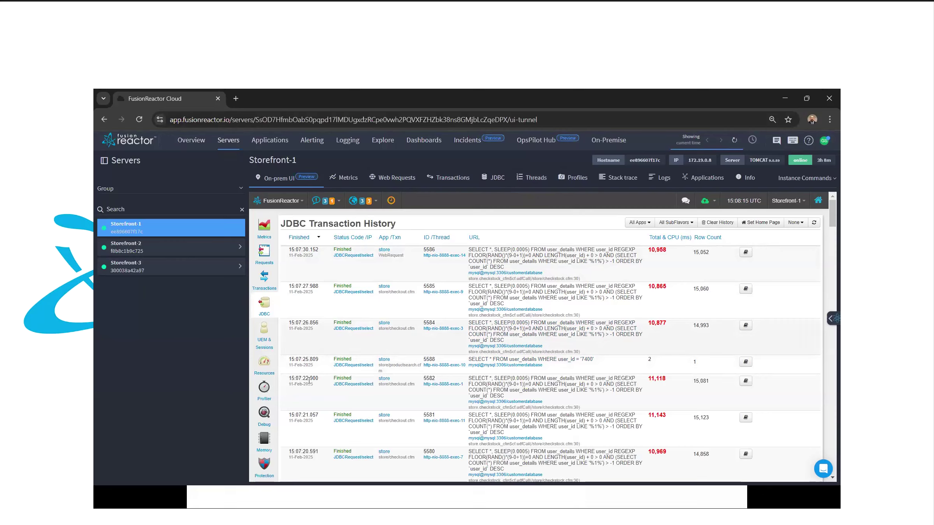
mouse_move(268, 415)
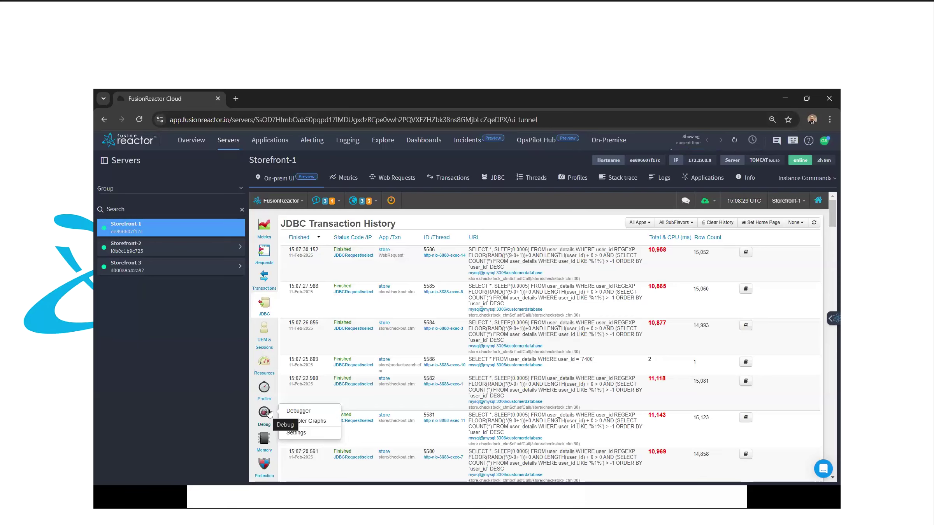
mouse_move(264, 252)
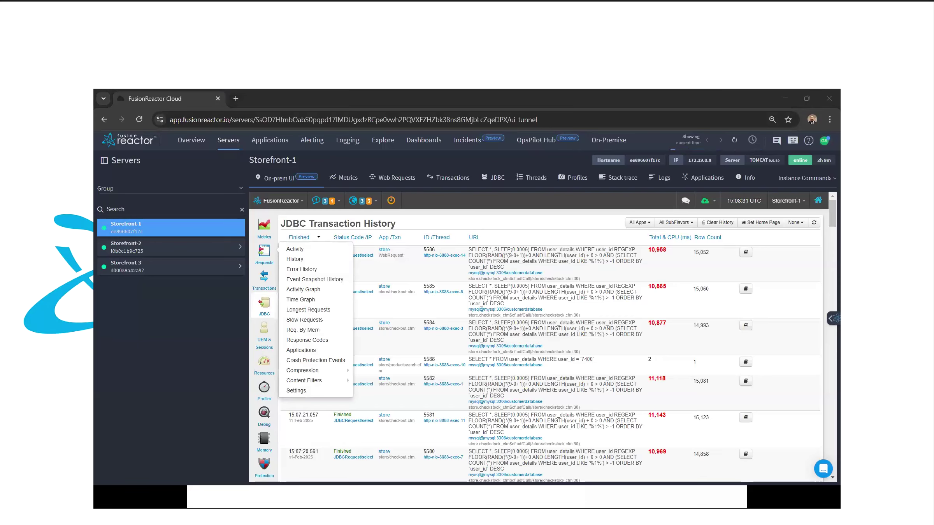
Step: List Storefront-1's Web Requests, including slow checkout.cfm calls, with the OpsPilot chat panel open
click(383, 178)
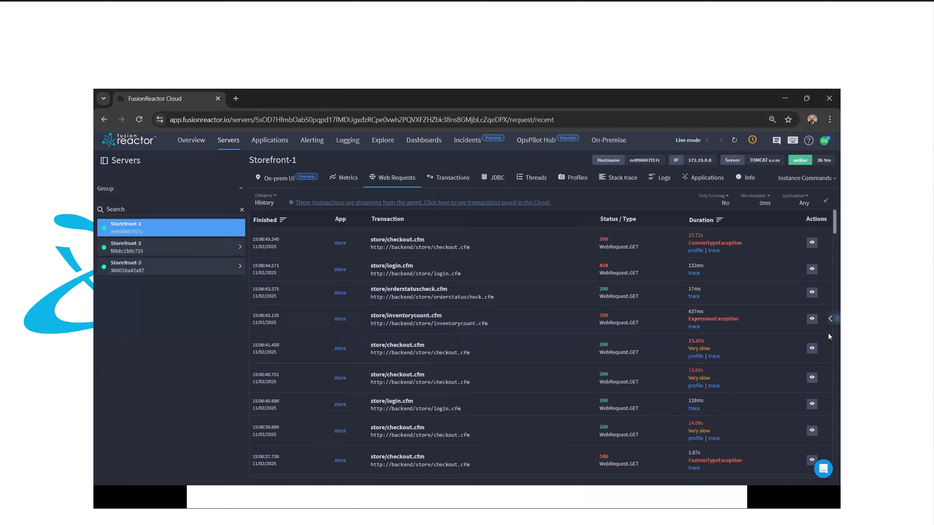
click(828, 320)
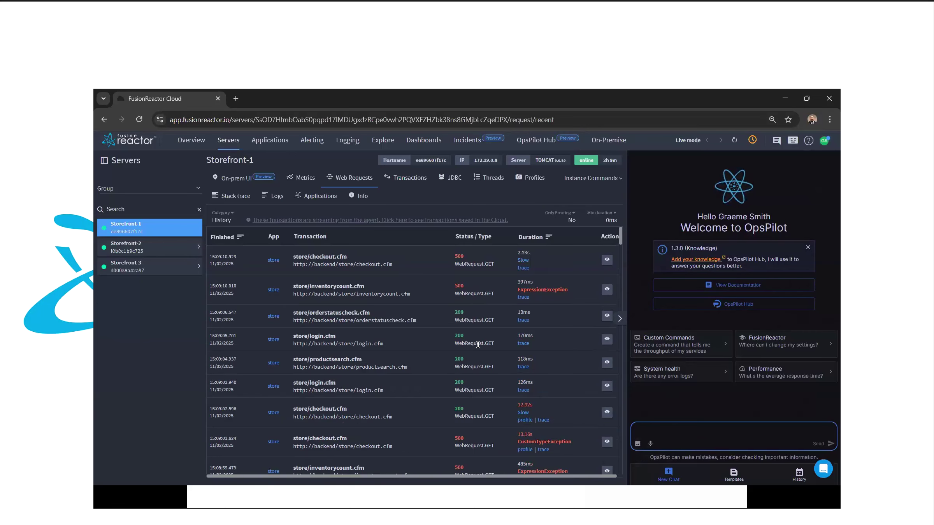
Step: Filter to Slow Transactions and view the trace of a slow store/checkout.cfm request
click(228, 220)
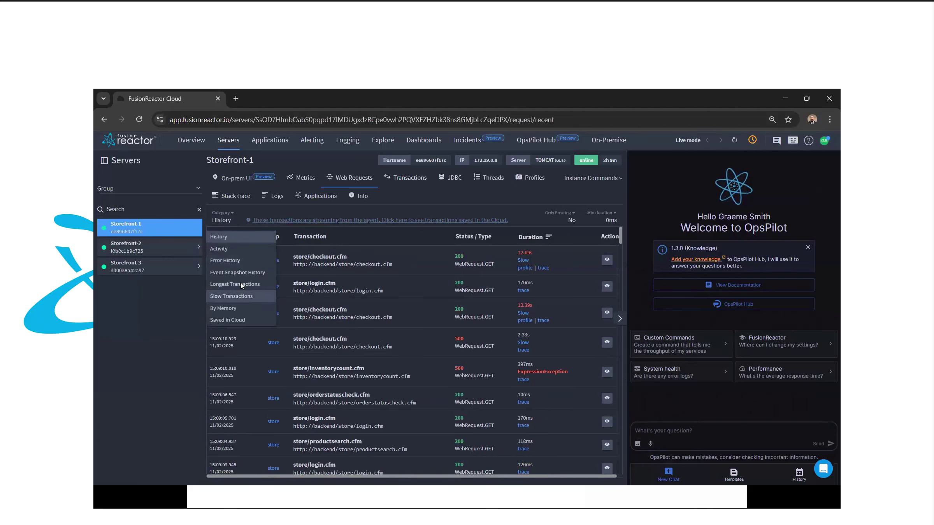
click(233, 296)
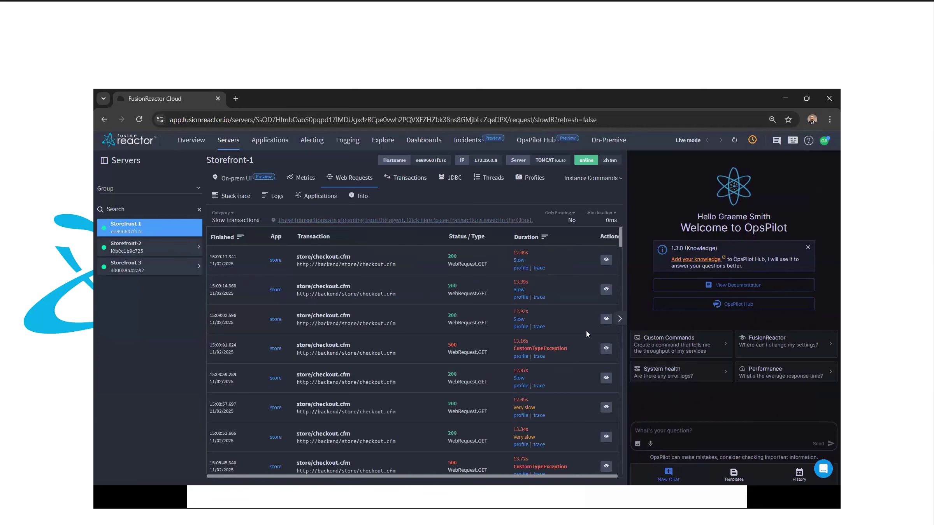
click(604, 320)
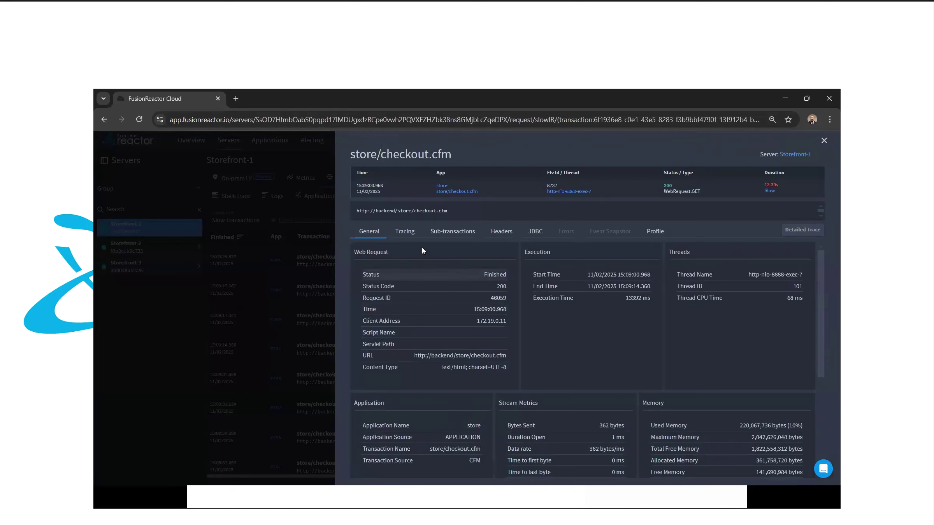
click(405, 233)
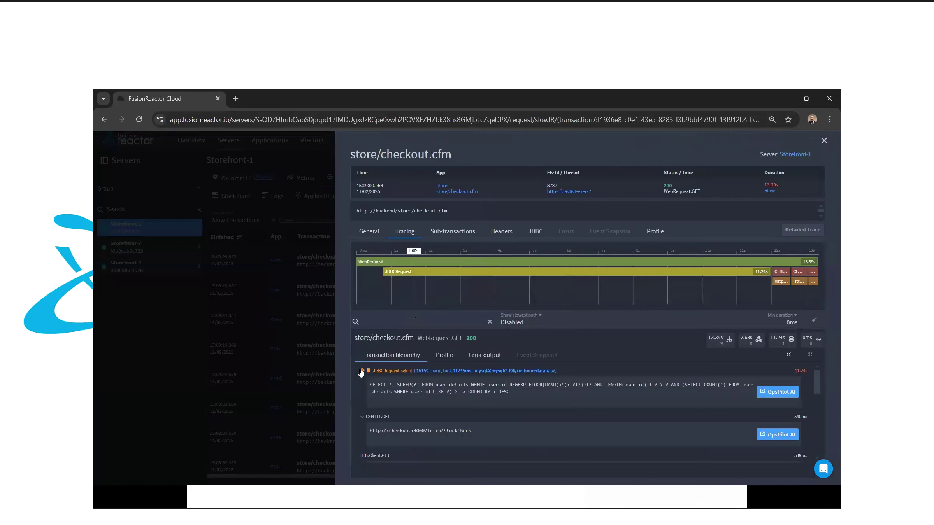
mouse_move(362, 372)
Step: Have OpsPilot explain the slow SQL query and read its six optimisation steps and CREATE INDEX suggestions
click(774, 392)
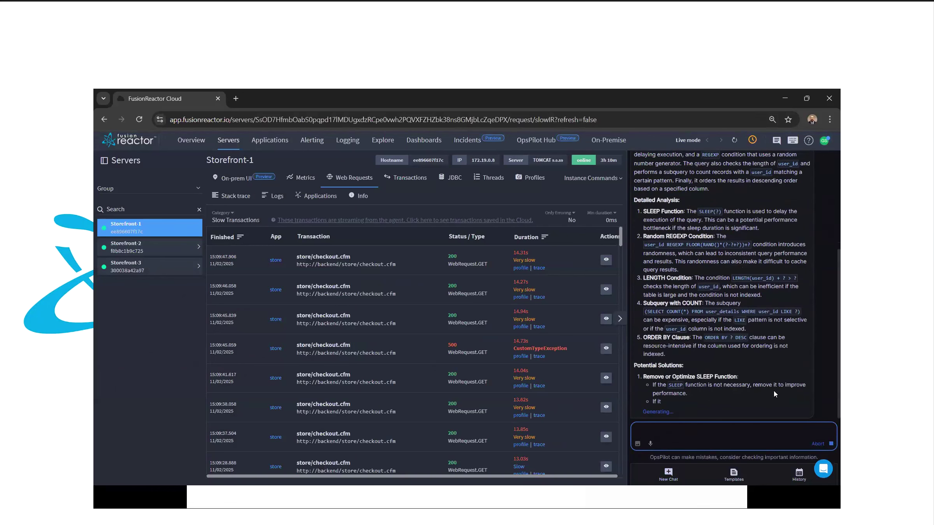
scroll(703, 242, up, 4)
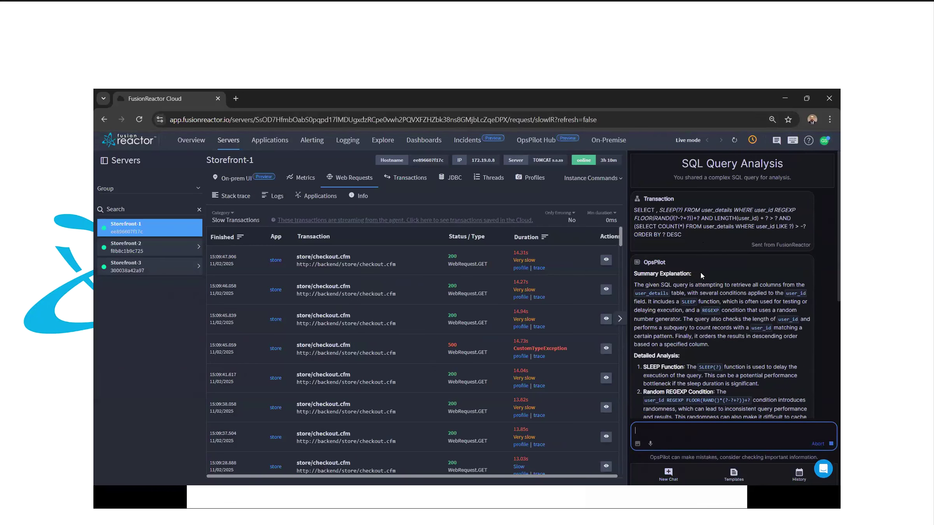
scroll(700, 272, down, 2)
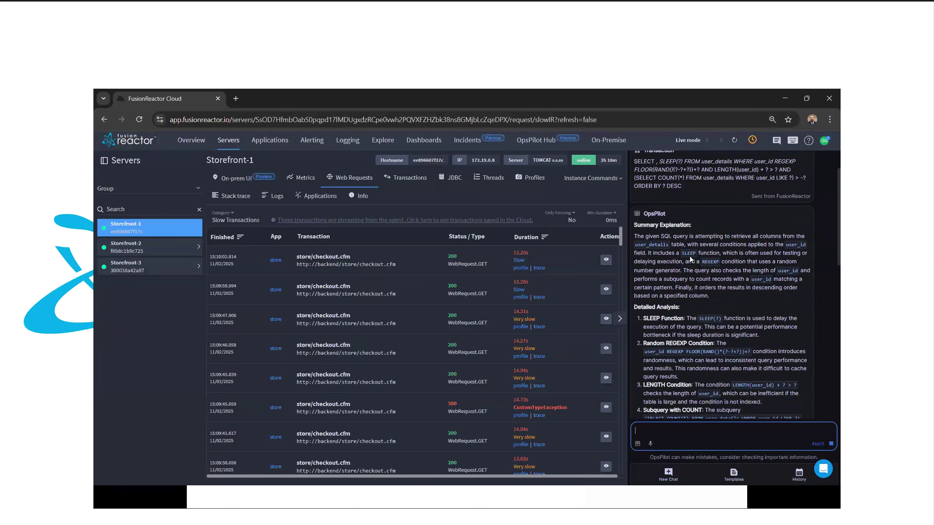
scroll(689, 275, down, 1)
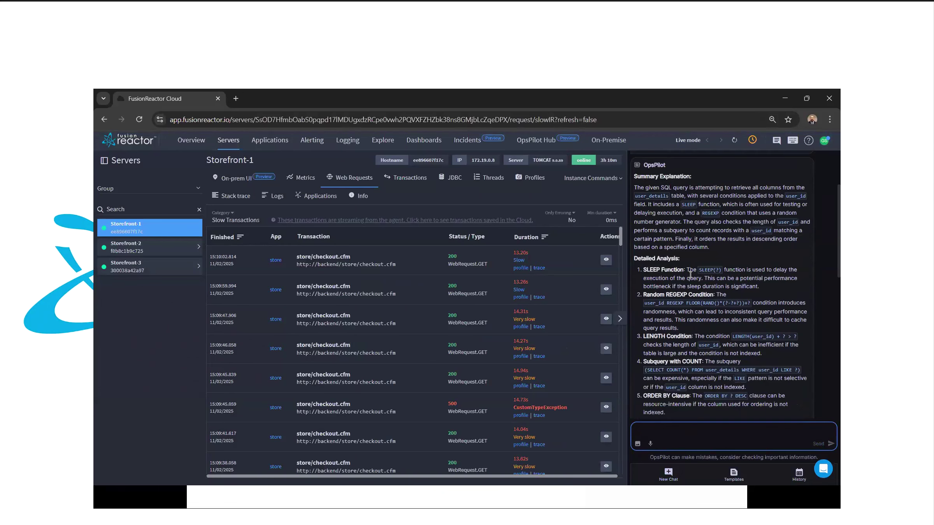
scroll(689, 275, down, 1)
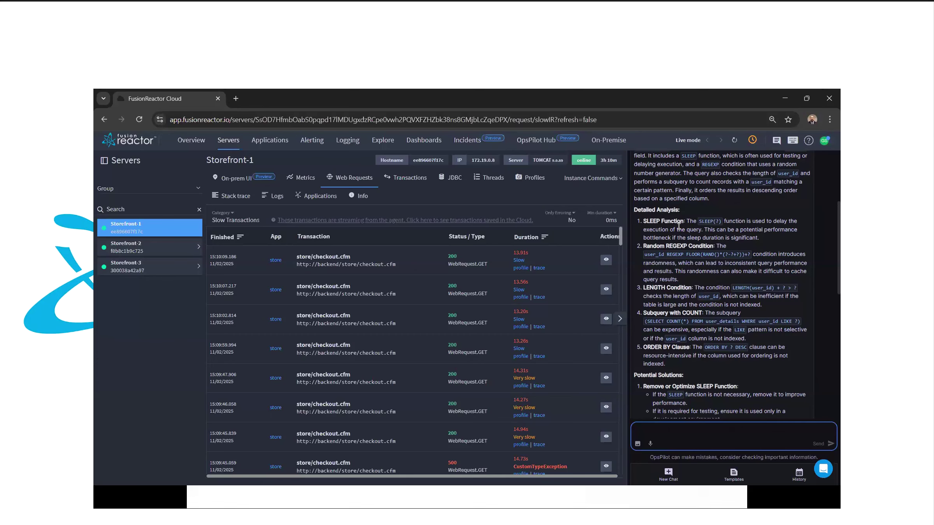
scroll(678, 227, down, 4)
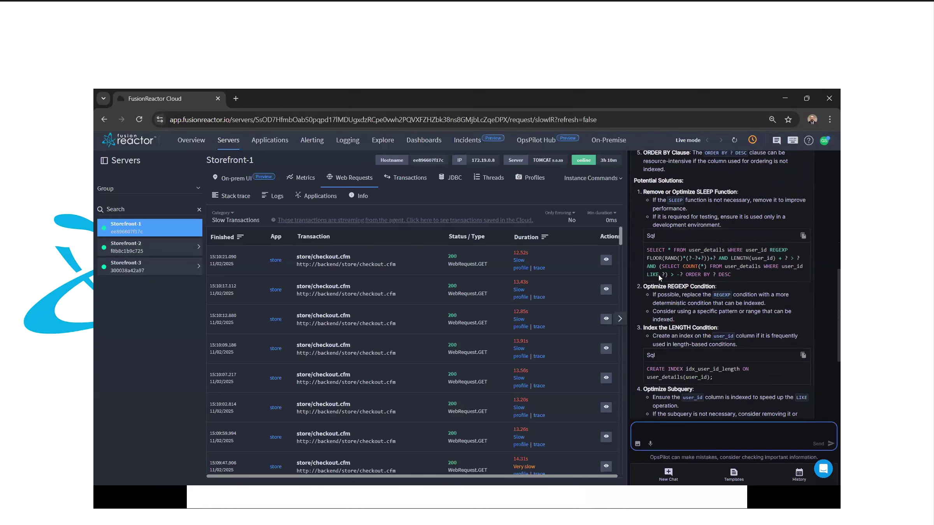
scroll(657, 275, down, 1)
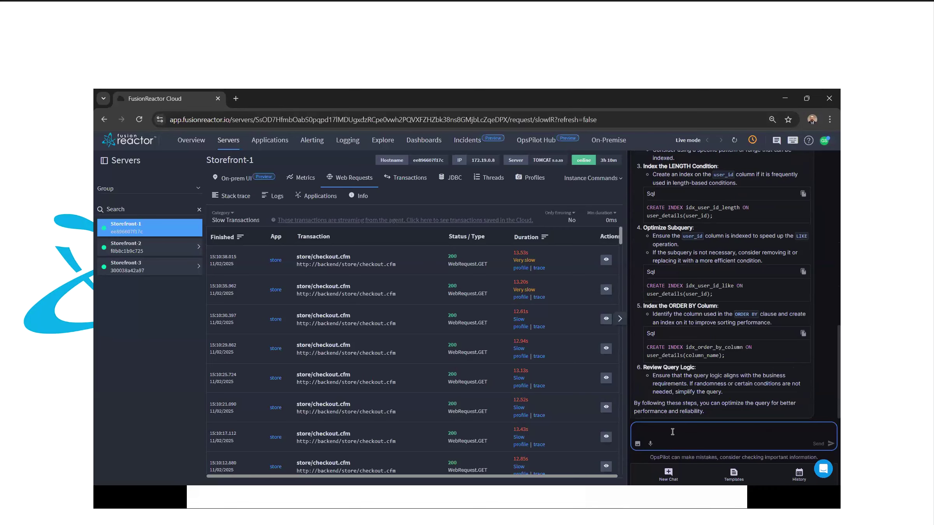
Step: Browse the prompt templates, then ask a new chat 'Who owns the Storefront-1 etl-service'
click(733, 473)
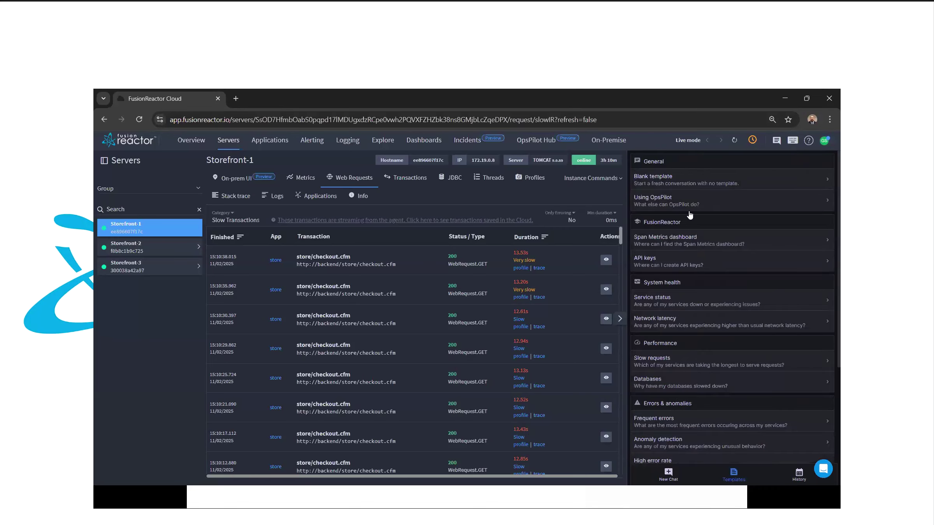
scroll(690, 245, down, 3)
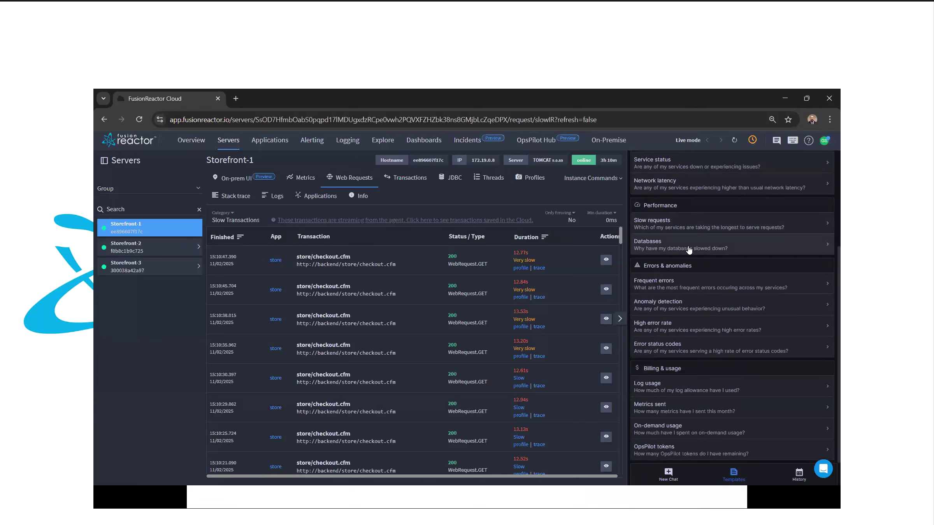
scroll(689, 250, up, 3)
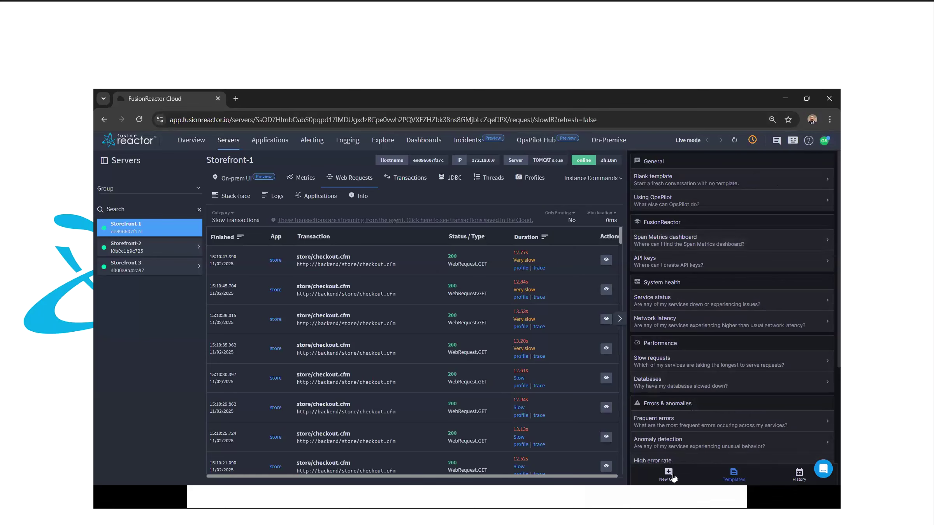
click(668, 474)
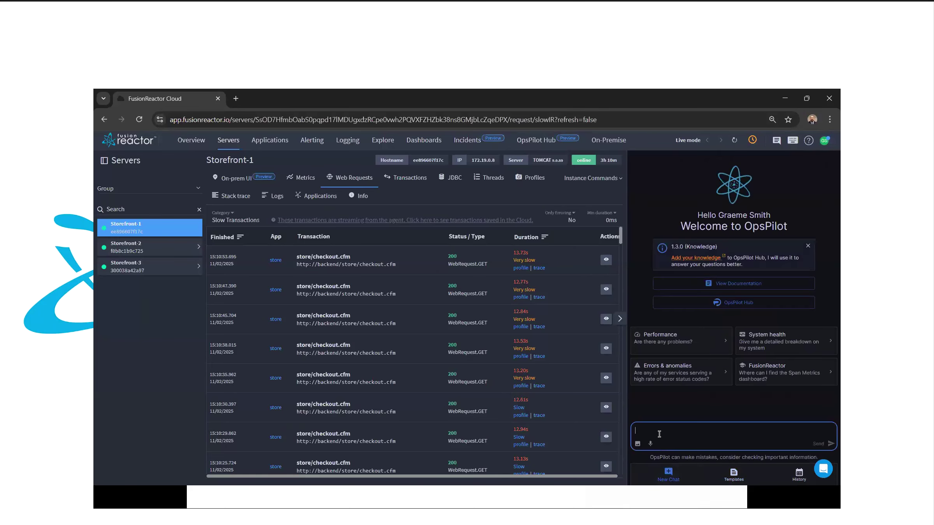
text(Who ow)
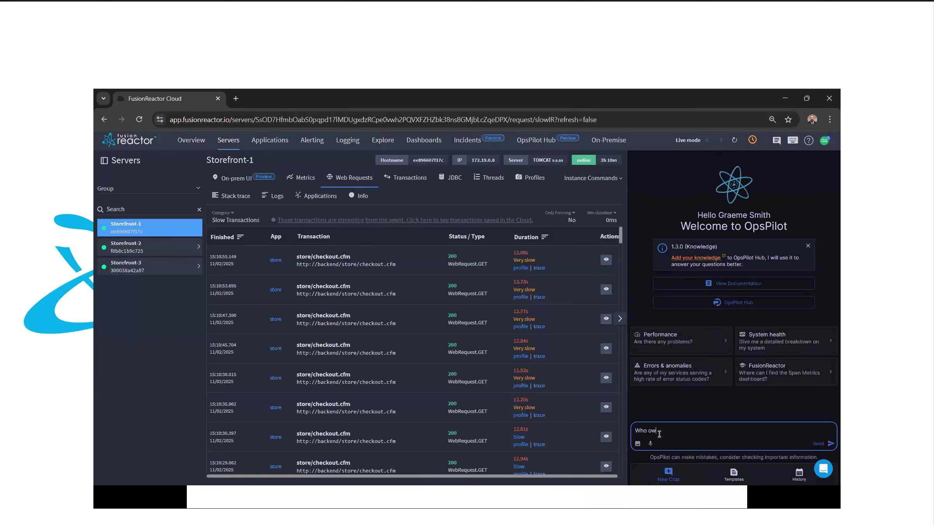
text(ns the sto)
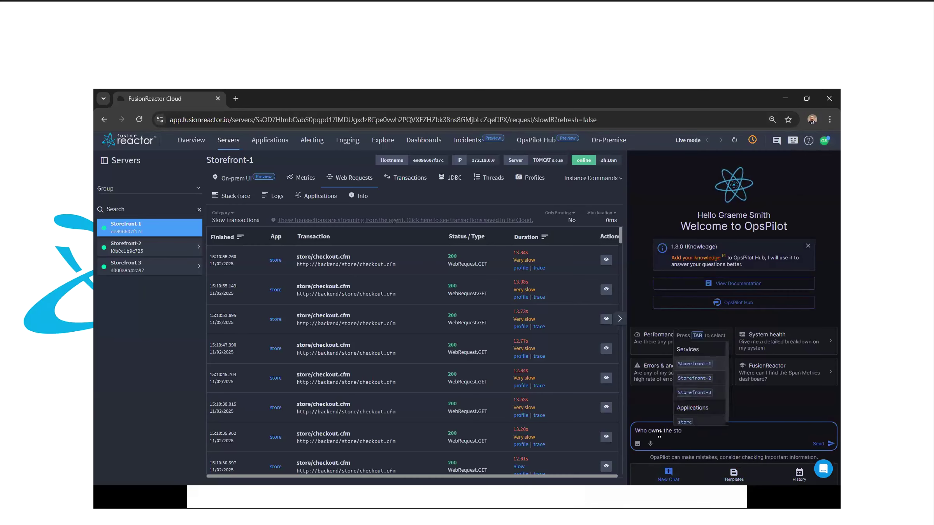
key(Tab)
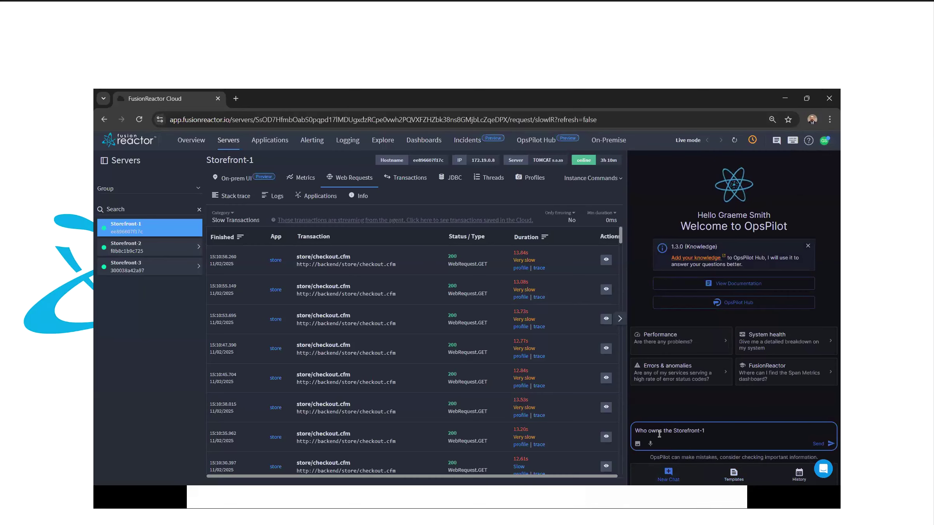
text(etl-service)
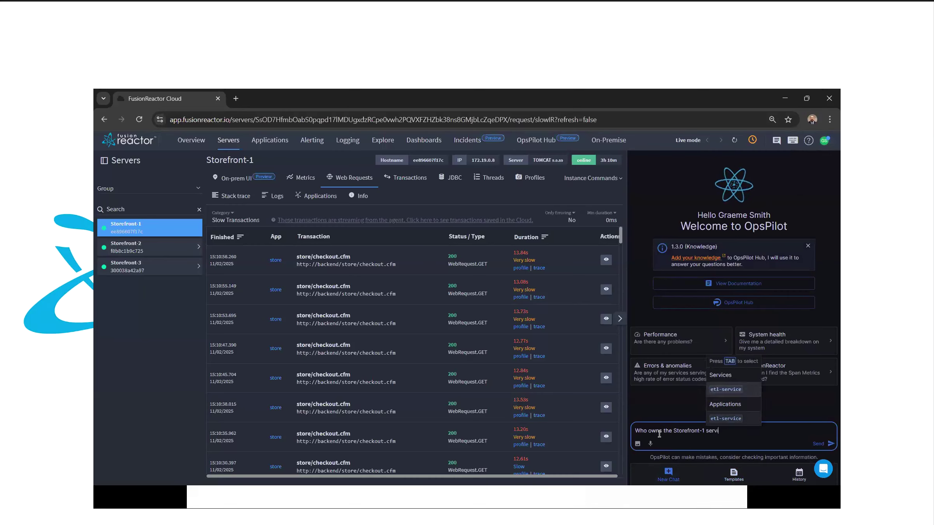
key(Return)
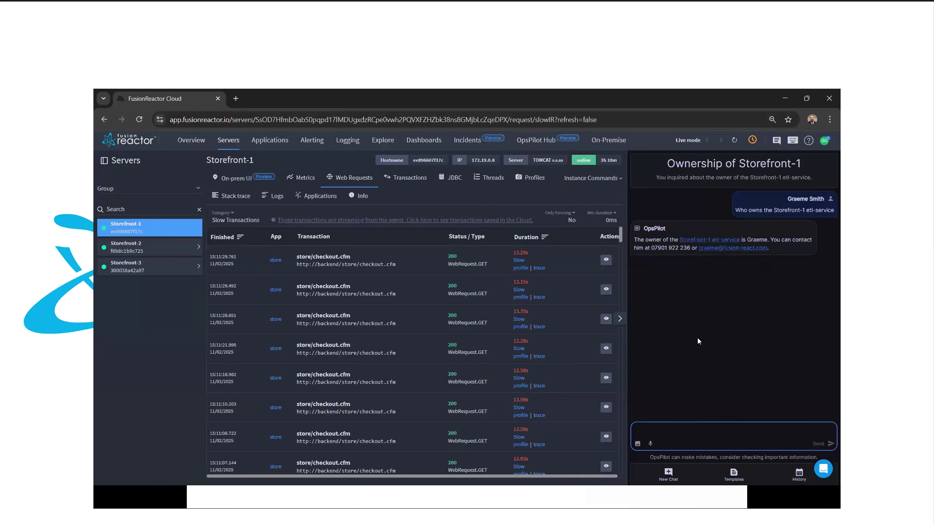
Step: Open OpsPilot Hub's Services page listing 9 services with owners and completeness scores
click(545, 143)
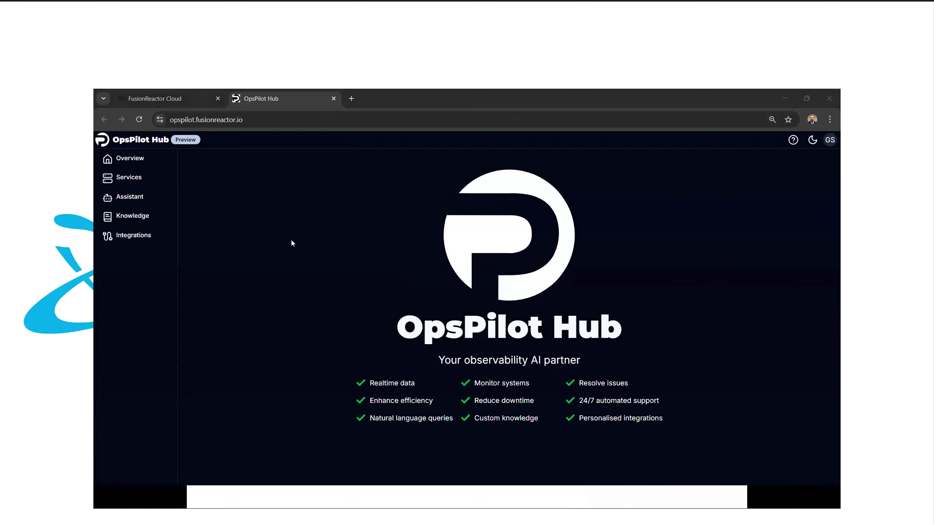
click(130, 178)
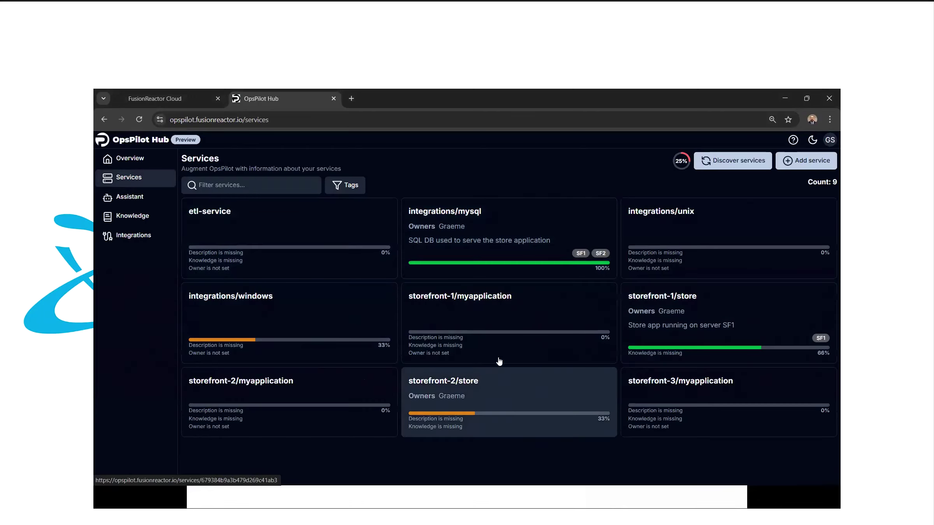
Step: Add an 'email' metadata field holding the owner's address to integrations/mysql, then return to Services
click(454, 220)
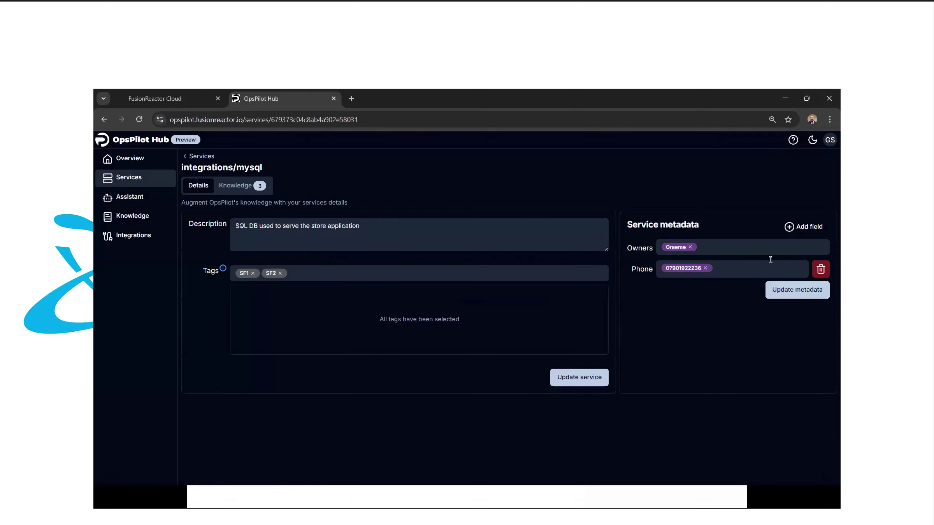
click(791, 227)
click(668, 294)
text(email)
click(692, 297)
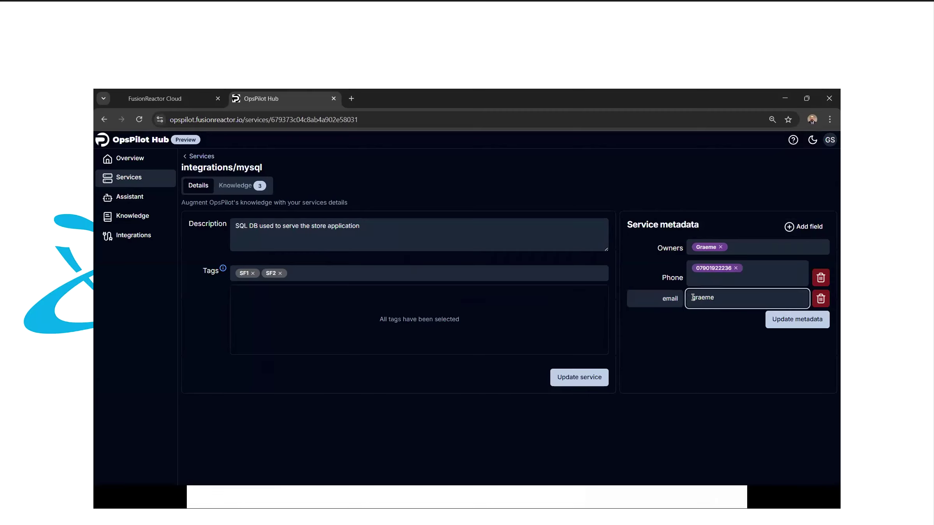
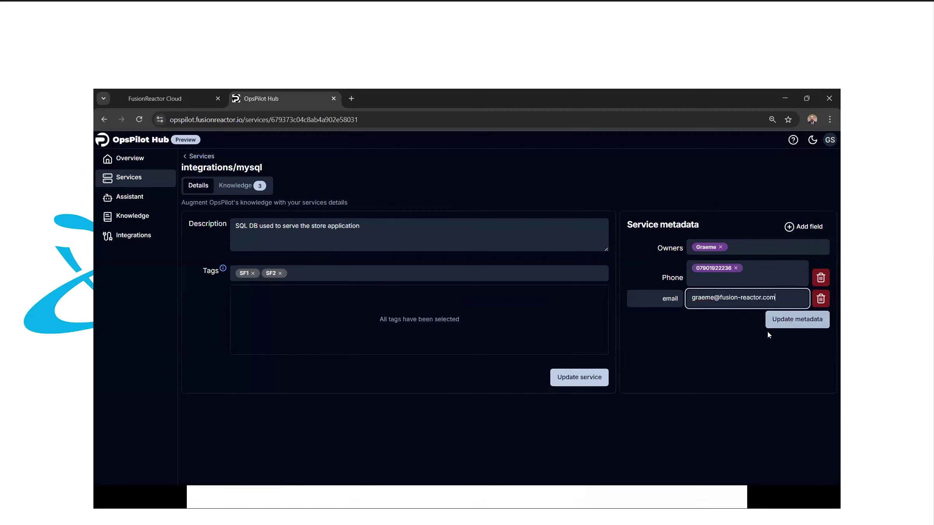
click(772, 323)
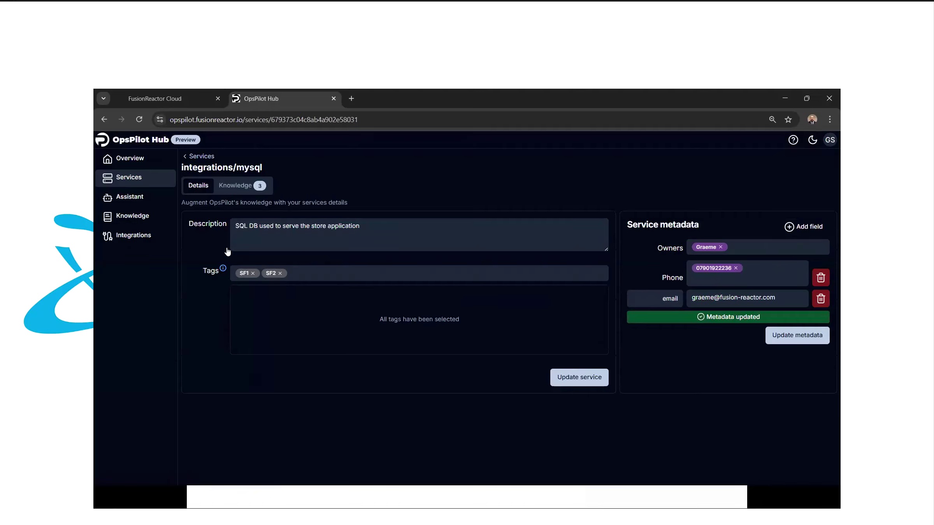
click(200, 156)
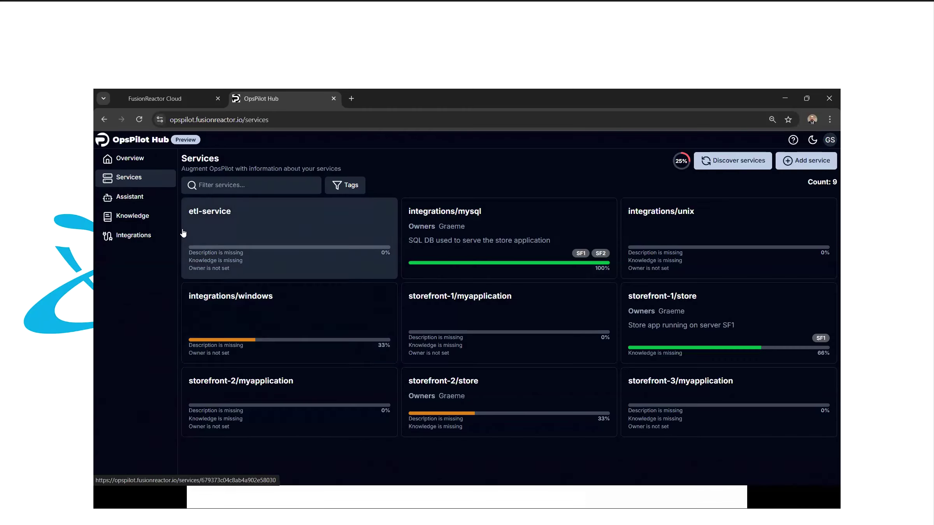
Step: Filter the Knowledge list to File and Snippet types
click(140, 222)
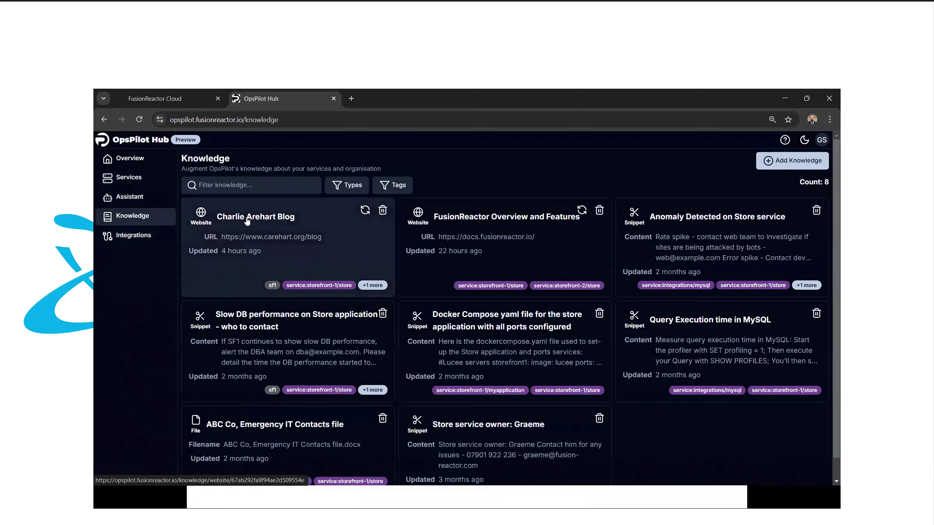
click(352, 190)
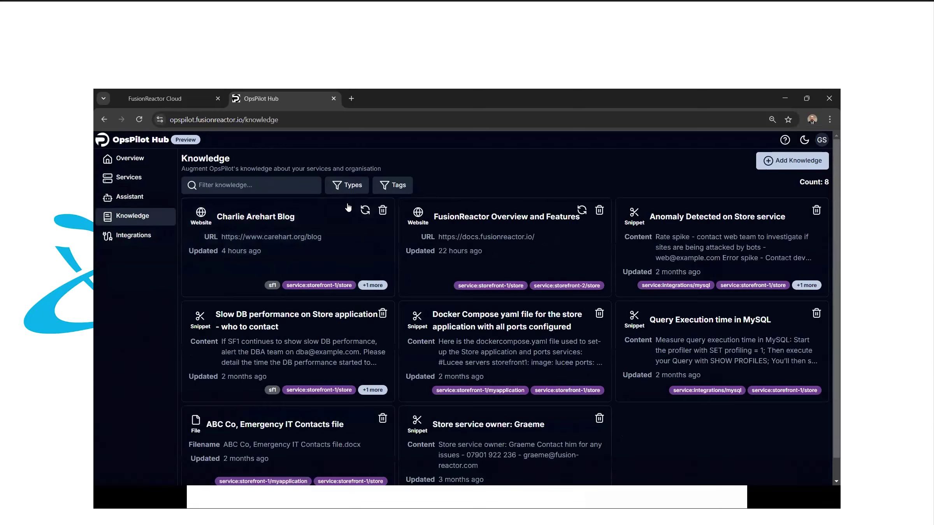
click(344, 207)
click(333, 224)
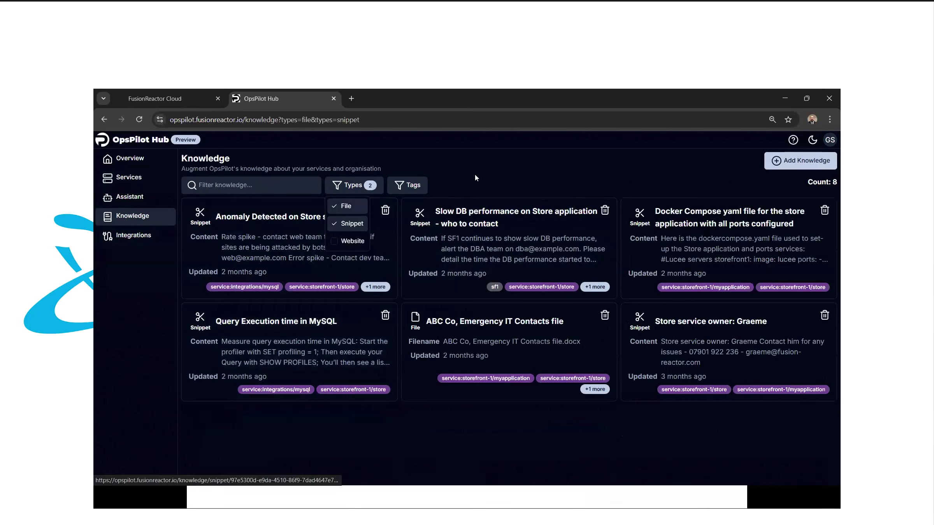
click(475, 174)
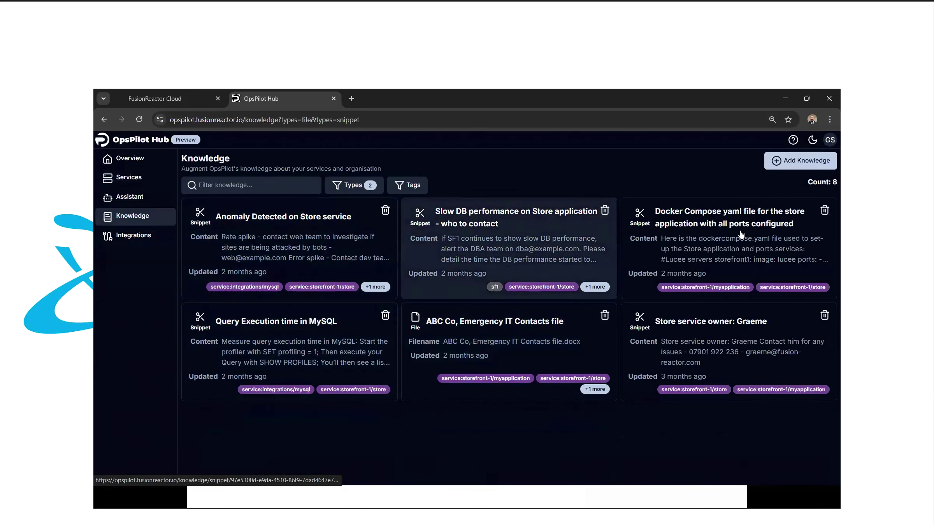
Step: Review the Docker Compose yaml snippet's content, then go back to the Knowledge list
click(475, 245)
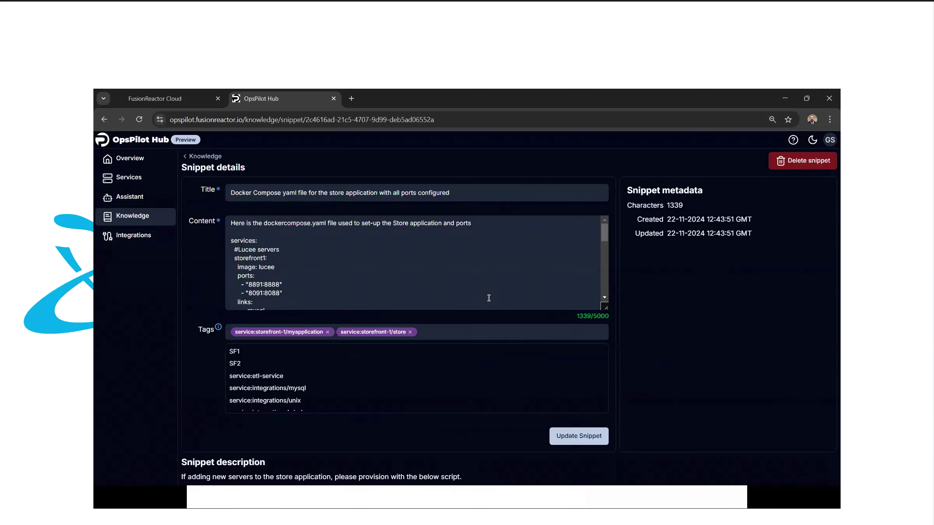
scroll(489, 298, down, 5)
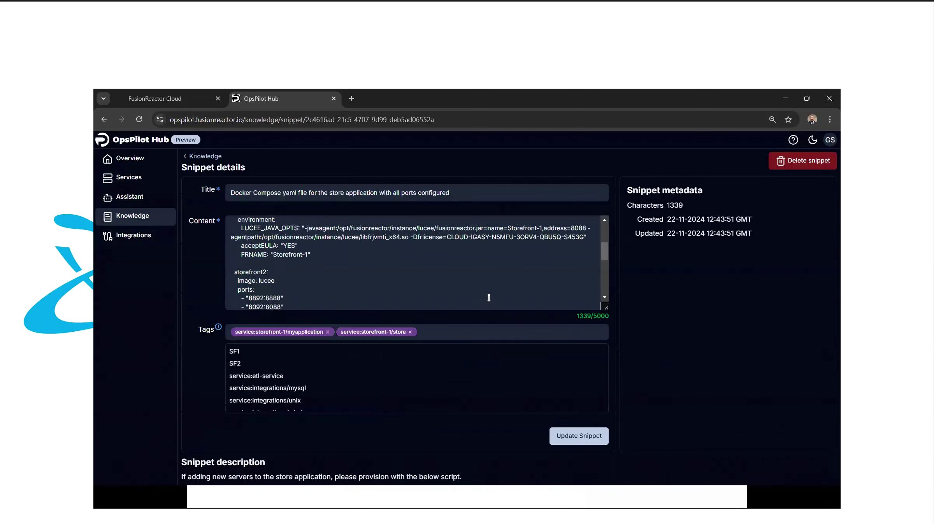
scroll(489, 298, down, 2)
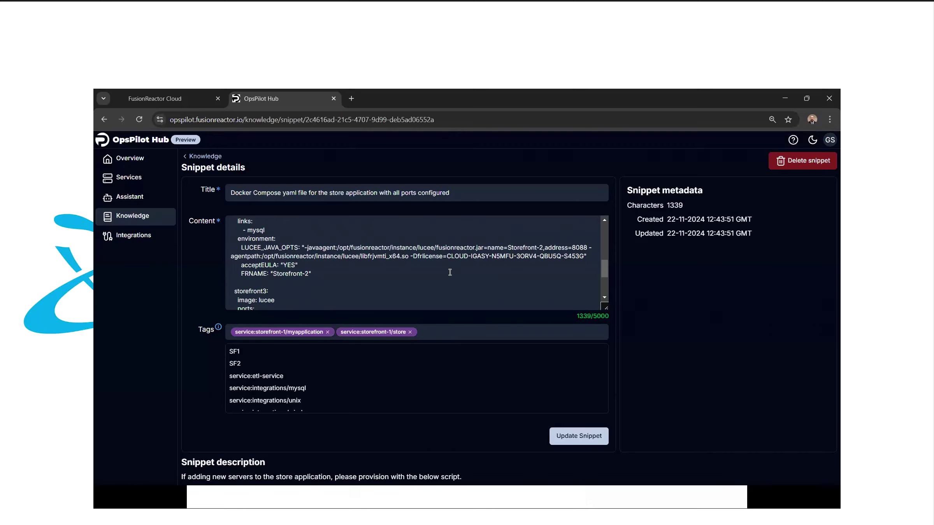
click(208, 156)
click(344, 186)
Step: Filter the Knowledge list by type to show File and Snippet items
click(346, 207)
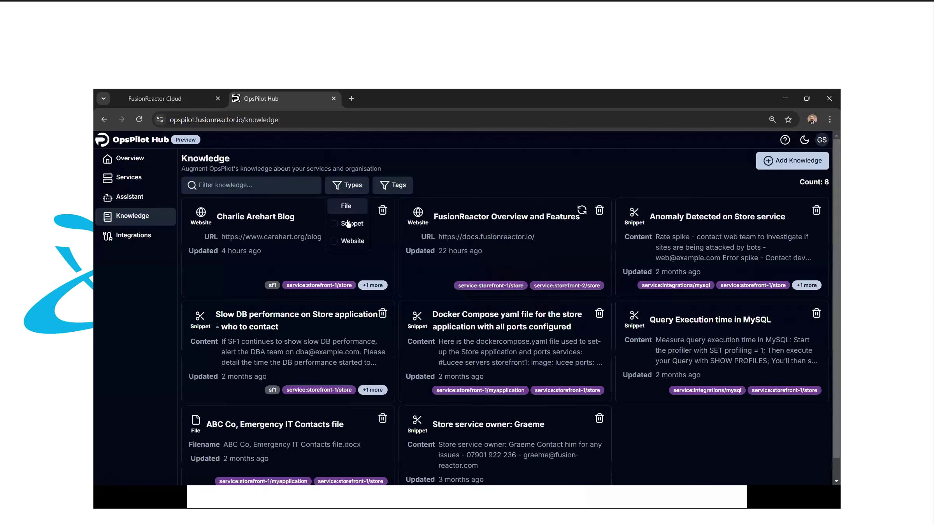
click(351, 225)
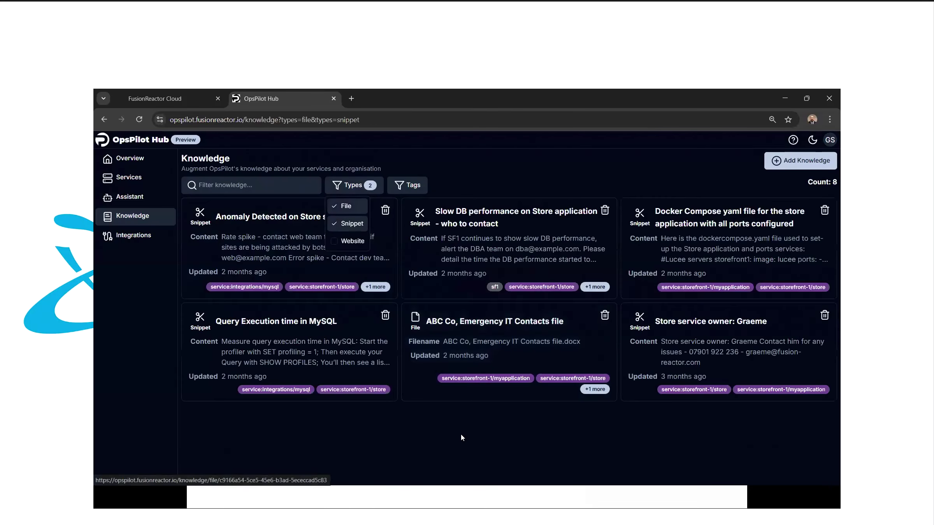
click(460, 434)
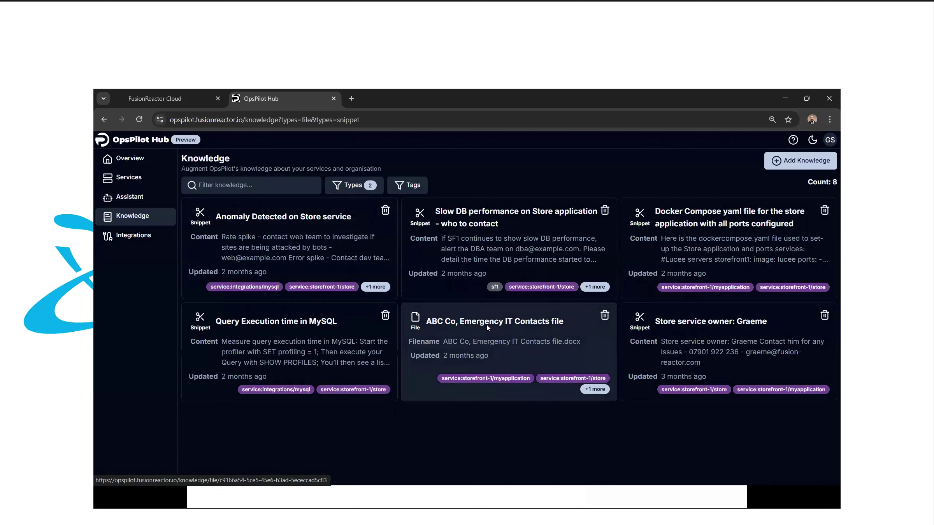
Step: Review the ABC Co, Emergency IT Contacts file, highlighting the server racks description, then return to Knowledge
click(487, 324)
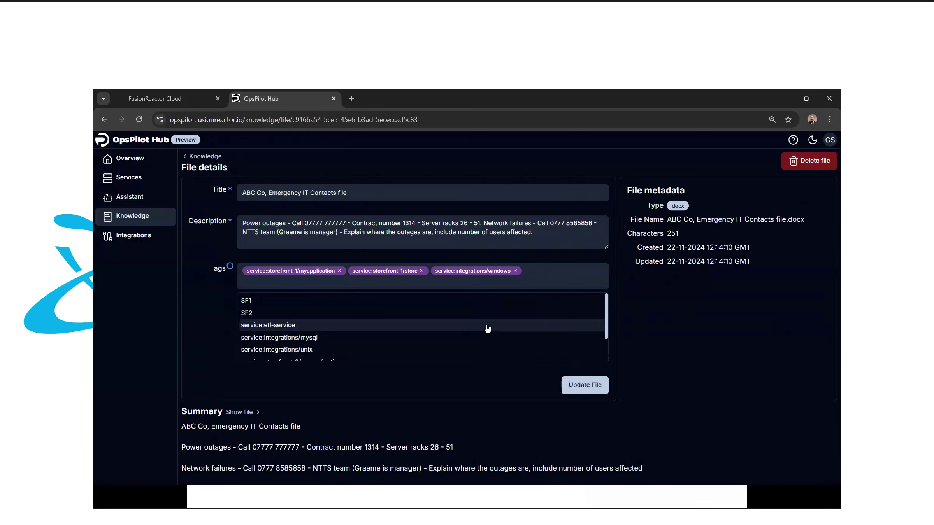
scroll(487, 328, down, 1)
scroll(487, 329, up, 1)
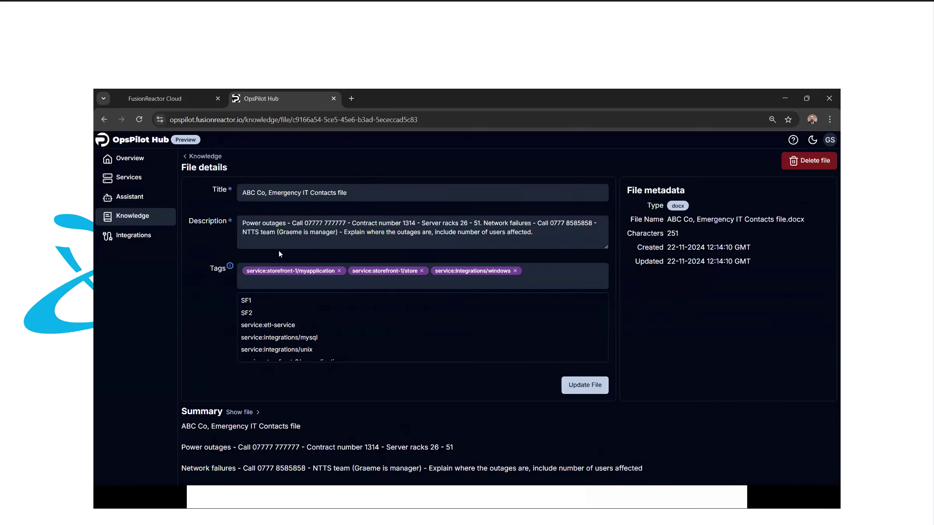
drag(382, 223, 478, 223)
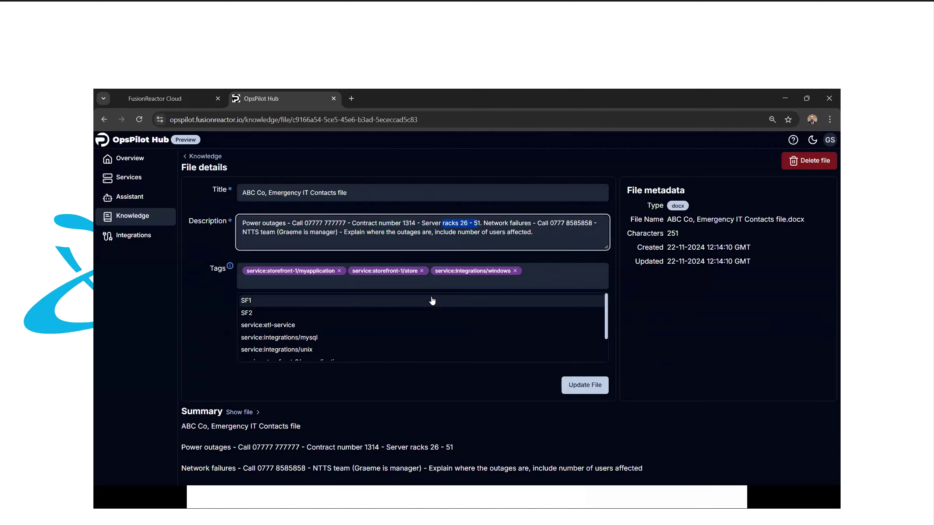
click(194, 157)
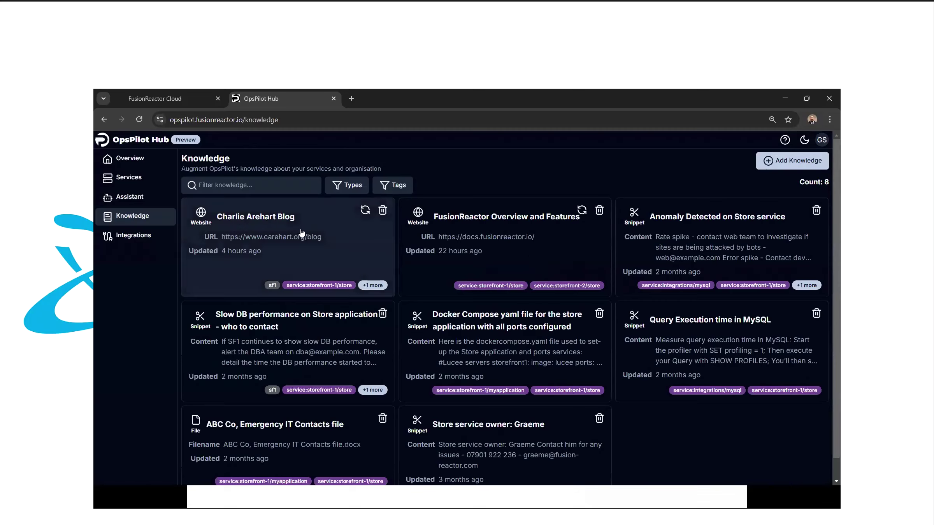
Step: Filter the Knowledge list to show only Website items
click(348, 185)
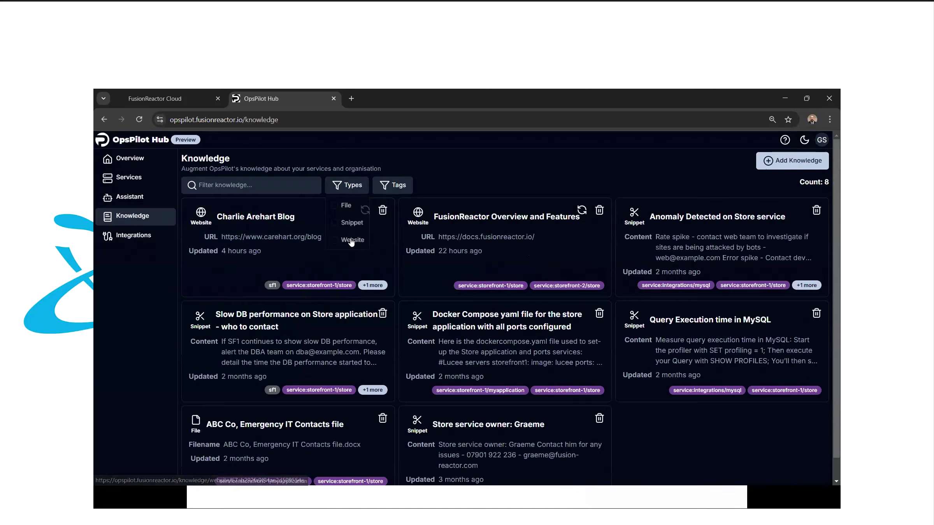
click(350, 241)
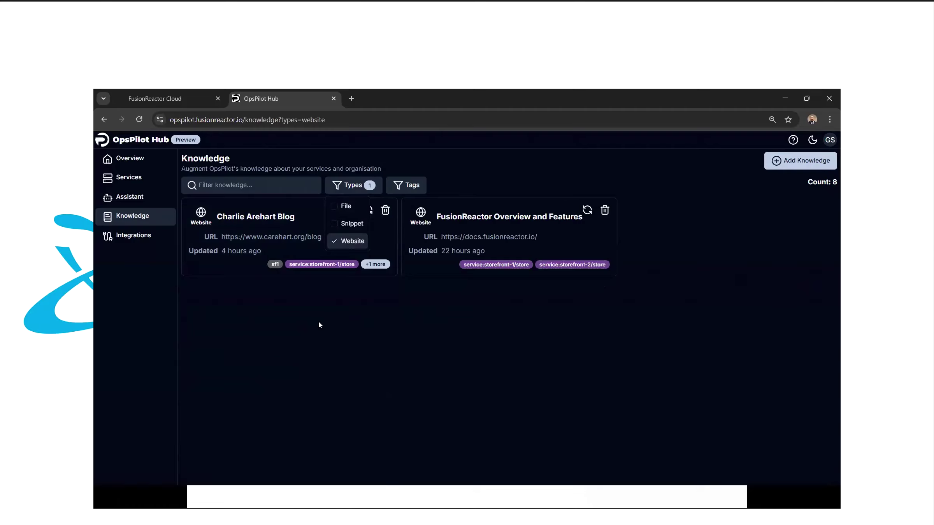
click(318, 322)
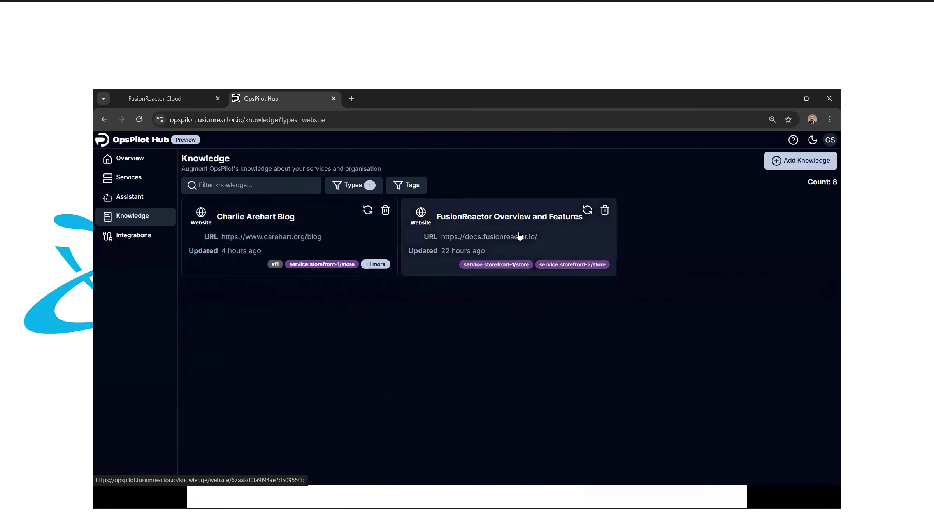
Step: Review the FusionReactor Overview and Features website's scraped pages preview, then return to Knowledge
click(479, 236)
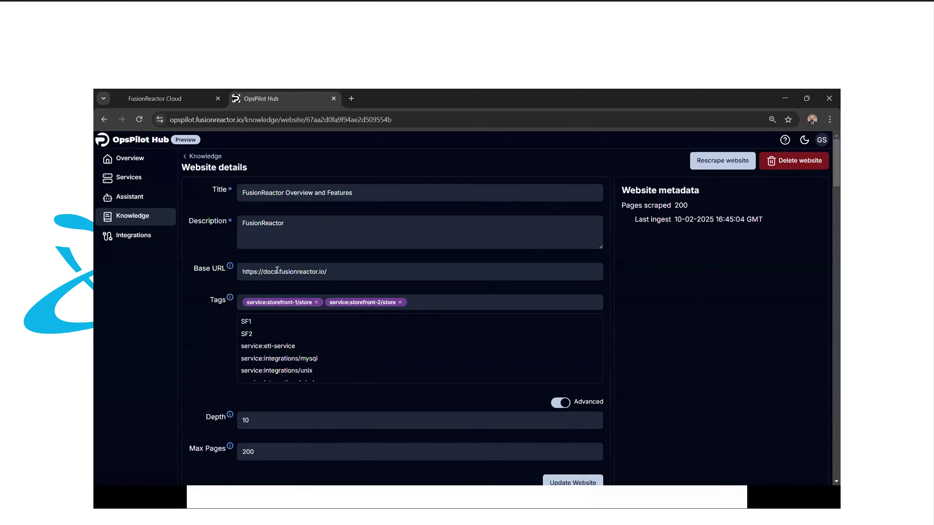
scroll(213, 338, down, 3)
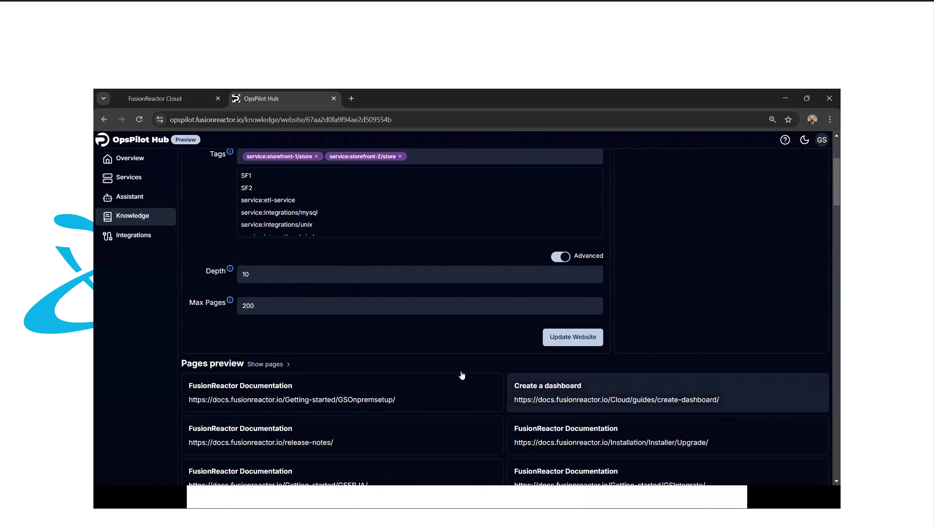
scroll(461, 374, down, 3)
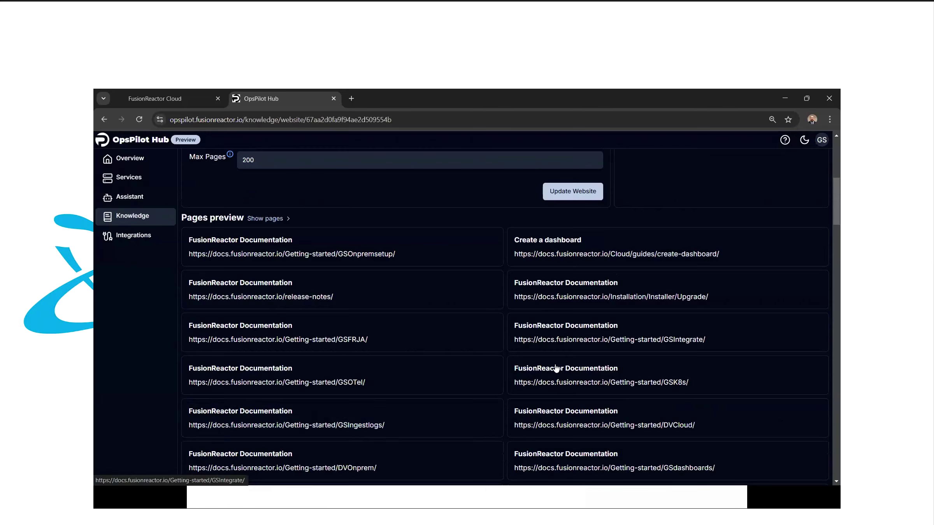
scroll(556, 365, down, 5)
scroll(529, 393, down, 7)
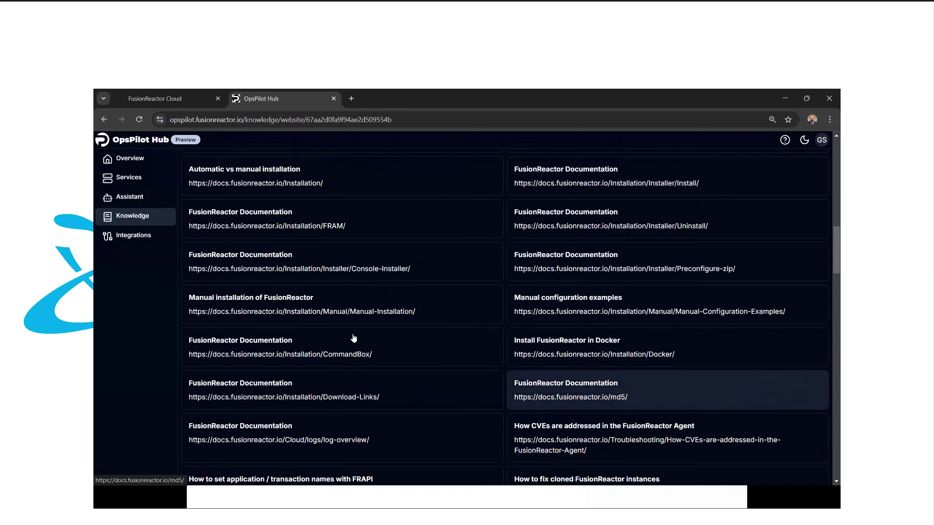
scroll(490, 346, up, 15)
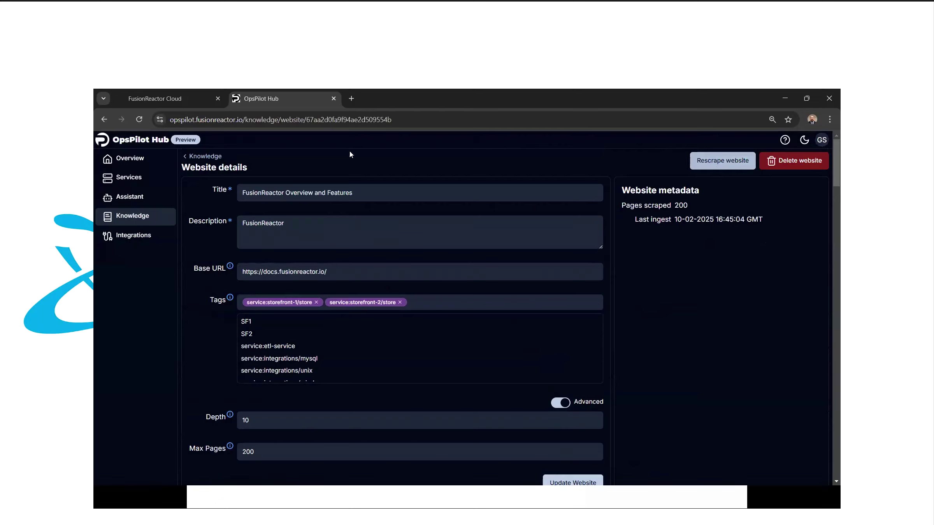
click(191, 157)
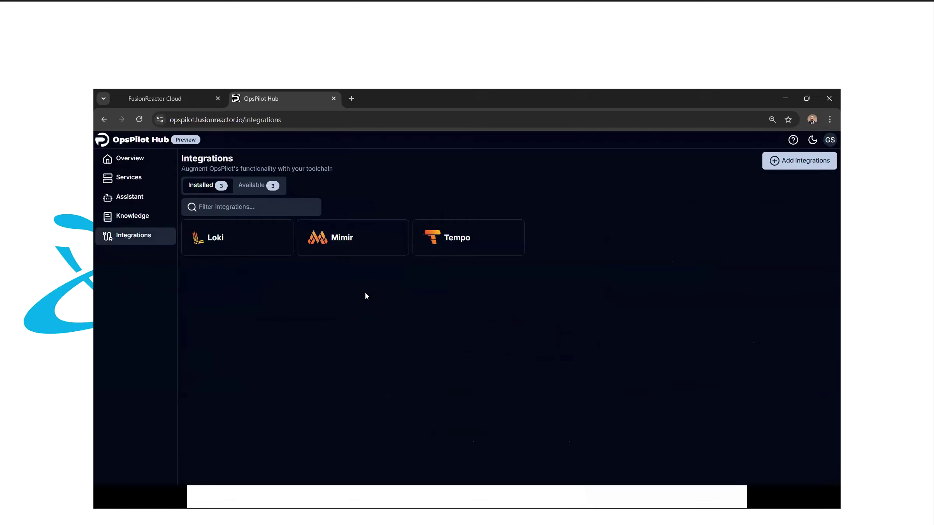
Step: Show the Available integrations tab listing Jira, MS Teams and Slack
click(253, 187)
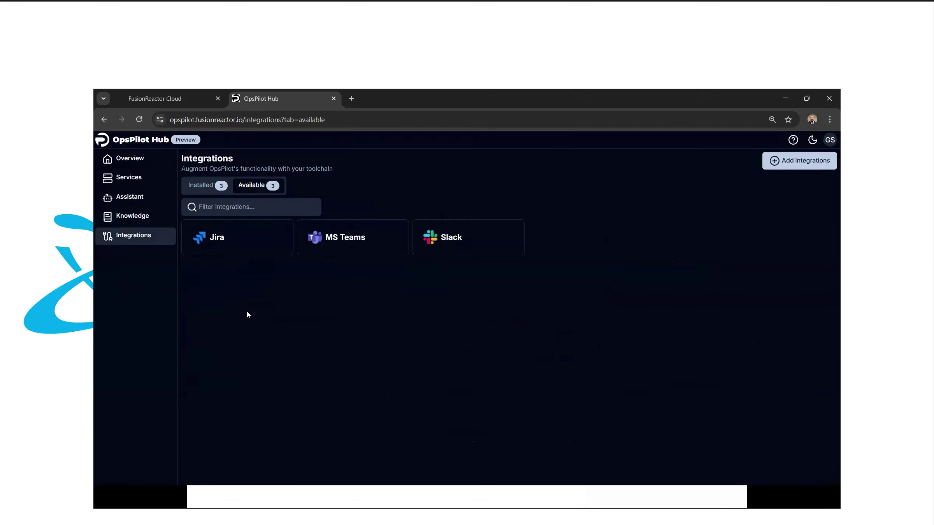